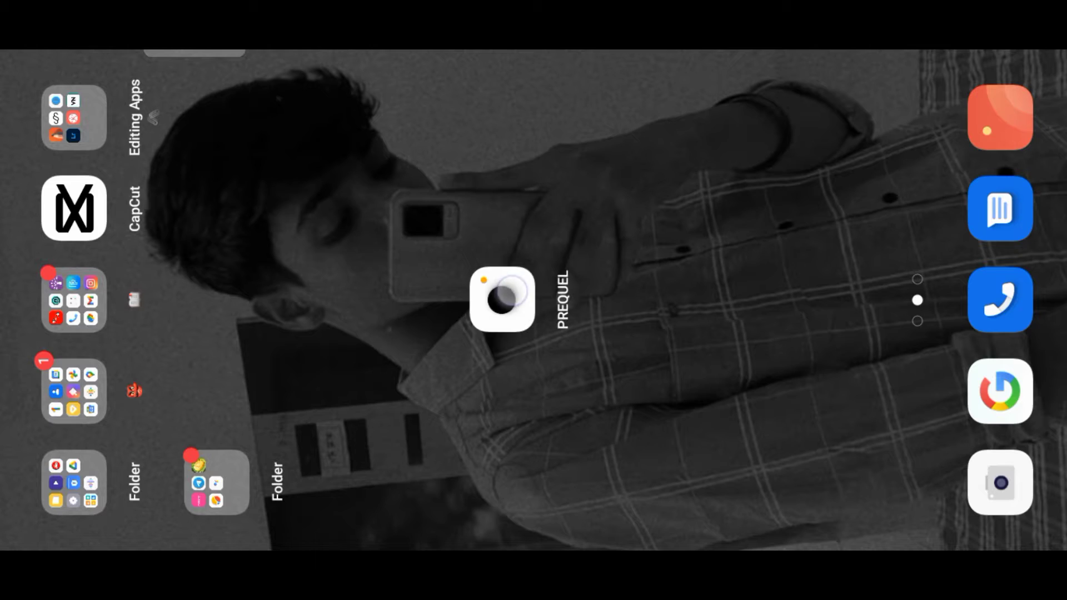
Launch Prequel from the home screen to open the sunset train clip in the editor
left_click(510, 292)
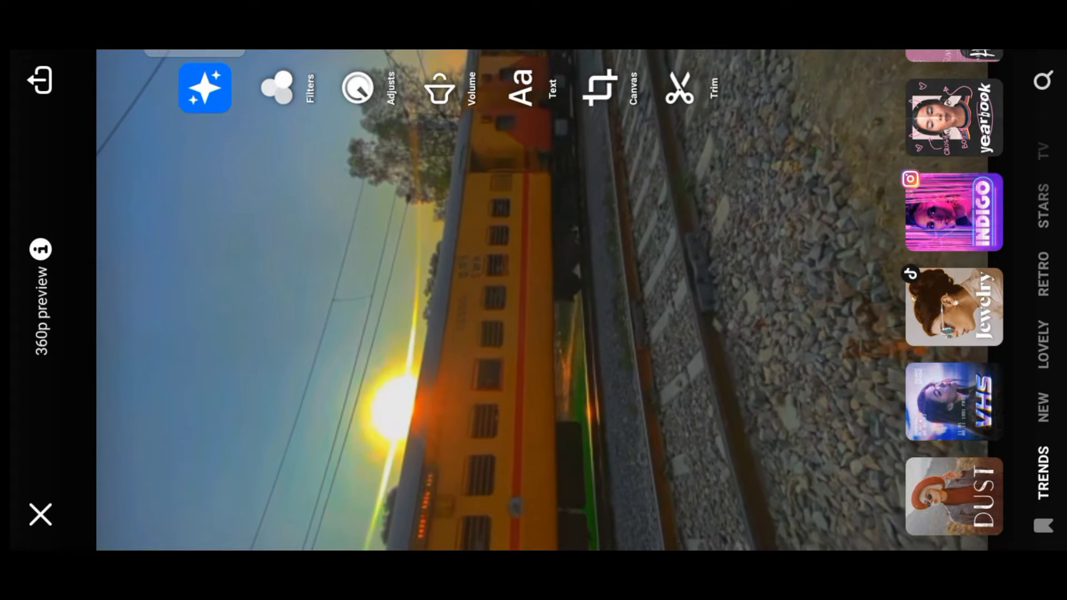
In Adjusts, nudge exposure to 15, raise contrast to about 21 and set vignette to 31
left_click(357, 88)
left_click_drag(988, 261, 998, 140)
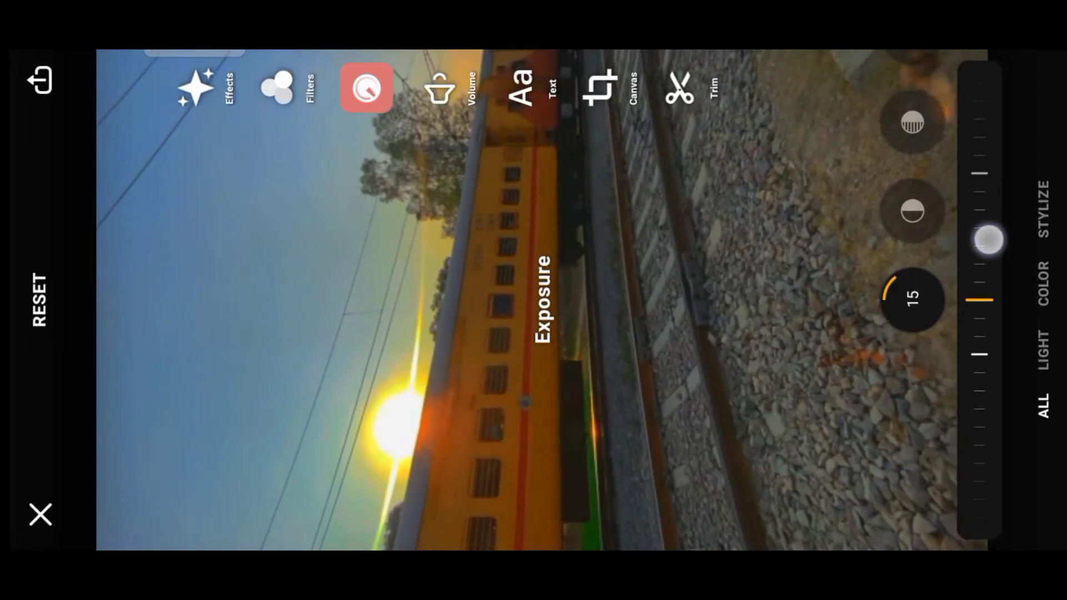
left_click(912, 211)
left_click_drag(1001, 189, 1050, 271)
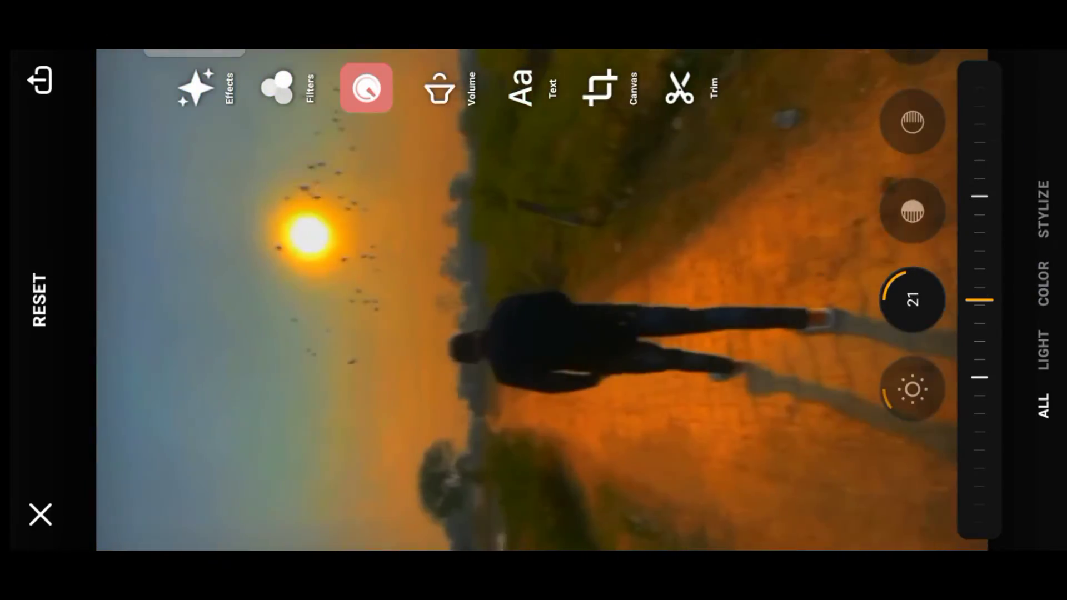
left_click_drag(932, 167, 932, 253)
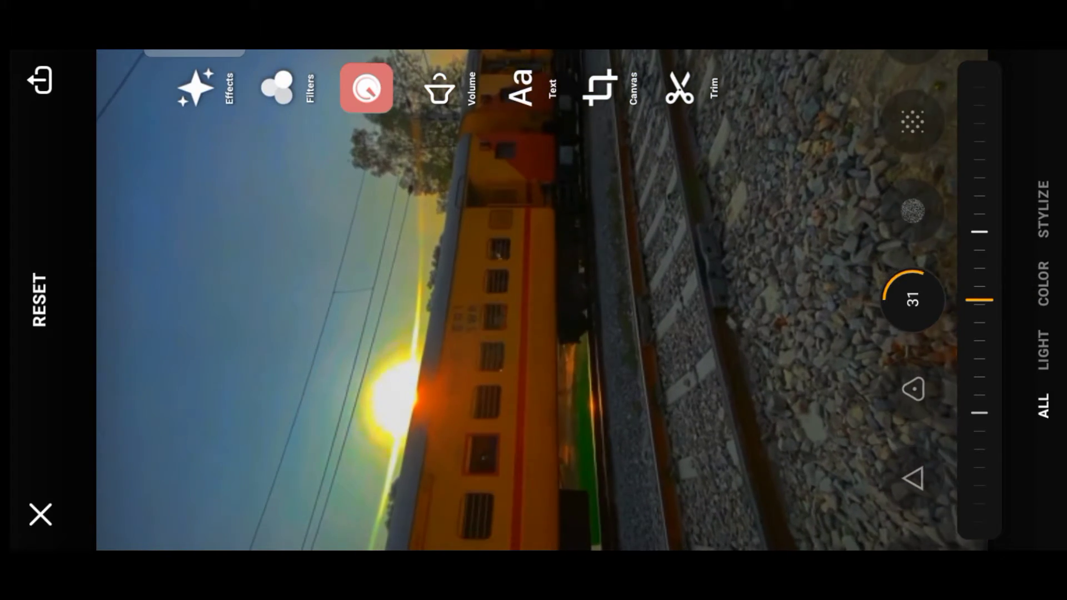
Scroll the Effects categories to Optical and apply the Stellar light-ray effect
left_click(278, 88)
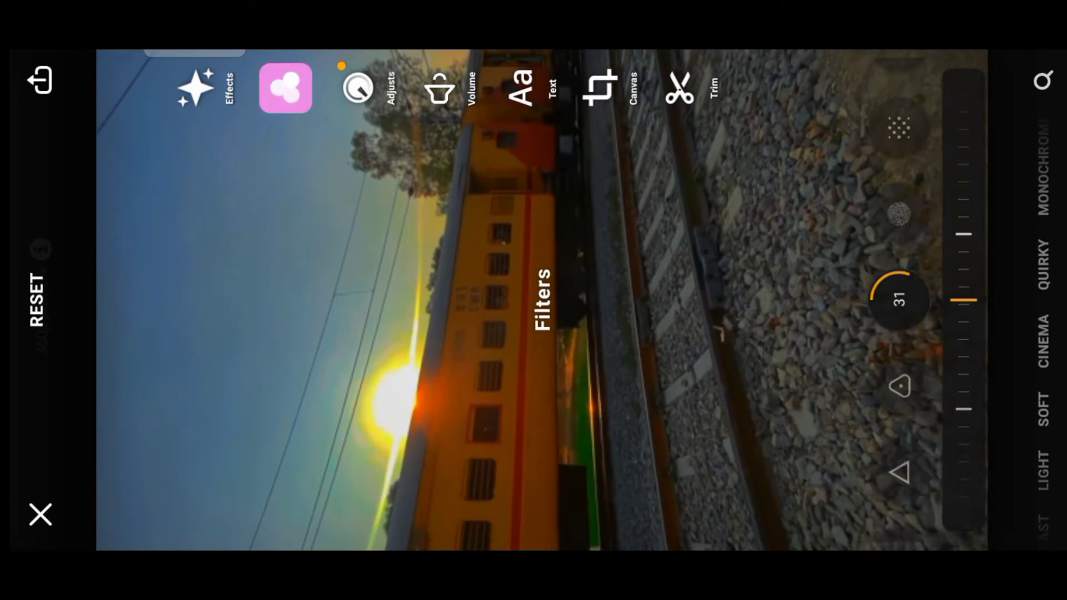
left_click(205, 88)
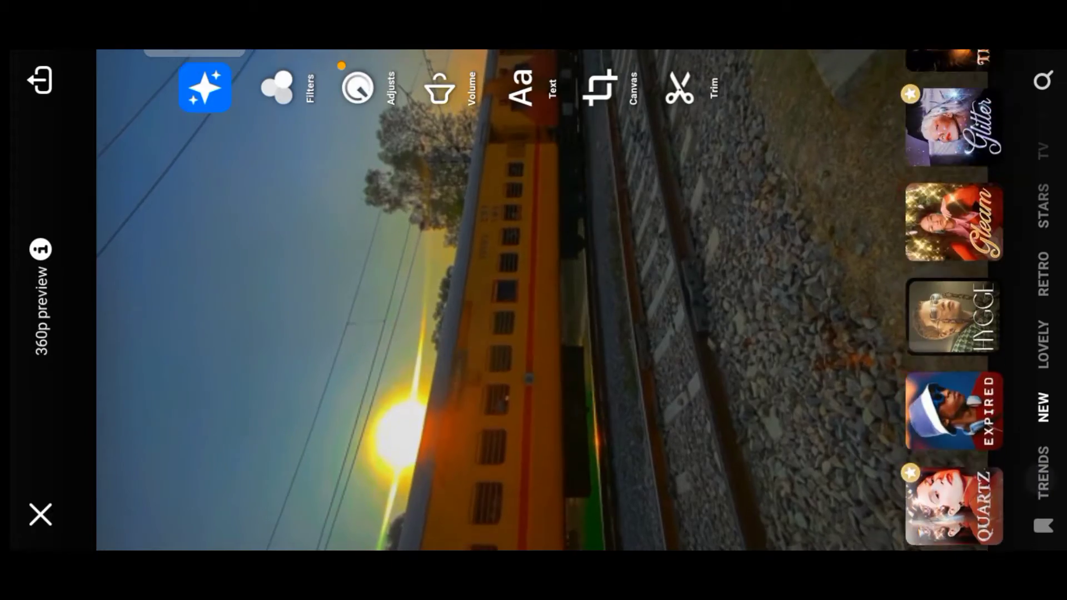
left_click_drag(955, 166, 955, 473)
left_click_drag(954, 167, 954, 473)
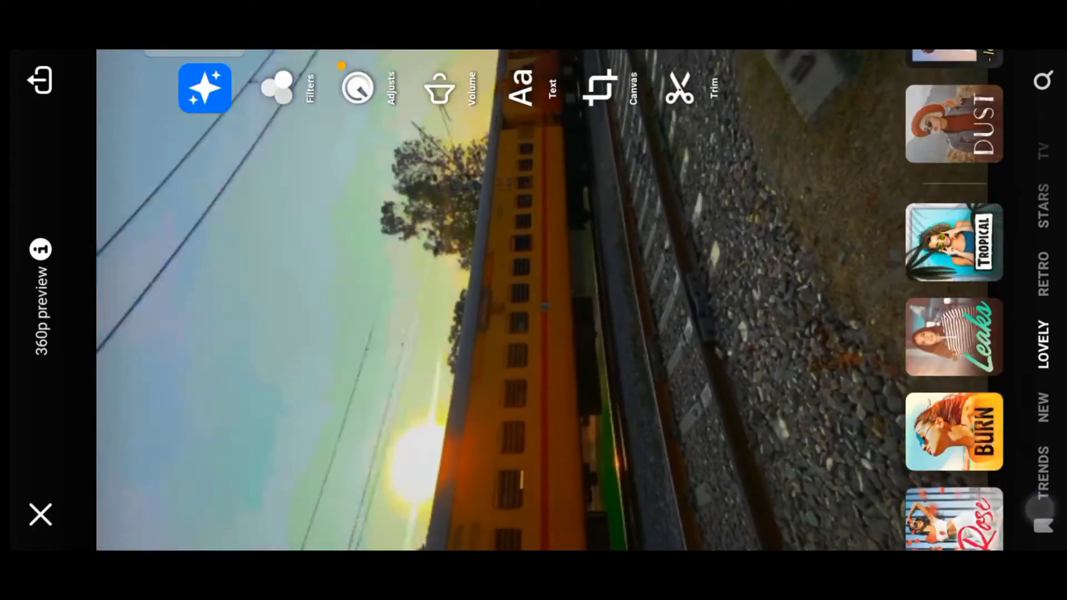
left_click_drag(954, 167, 954, 472)
left_click_drag(954, 167, 954, 473)
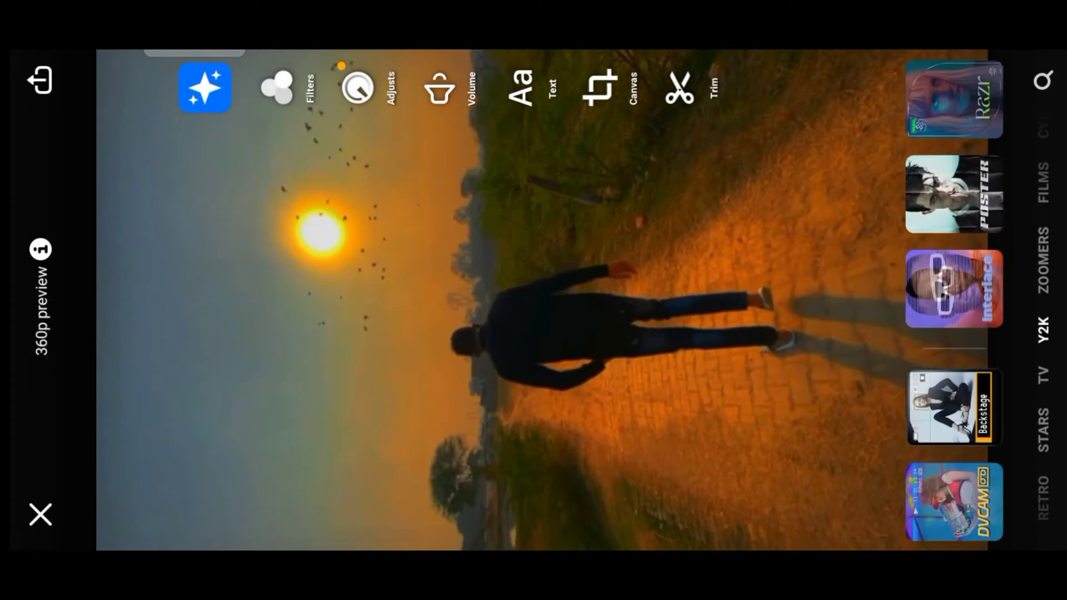
left_click_drag(1030, 425, 1026, 482)
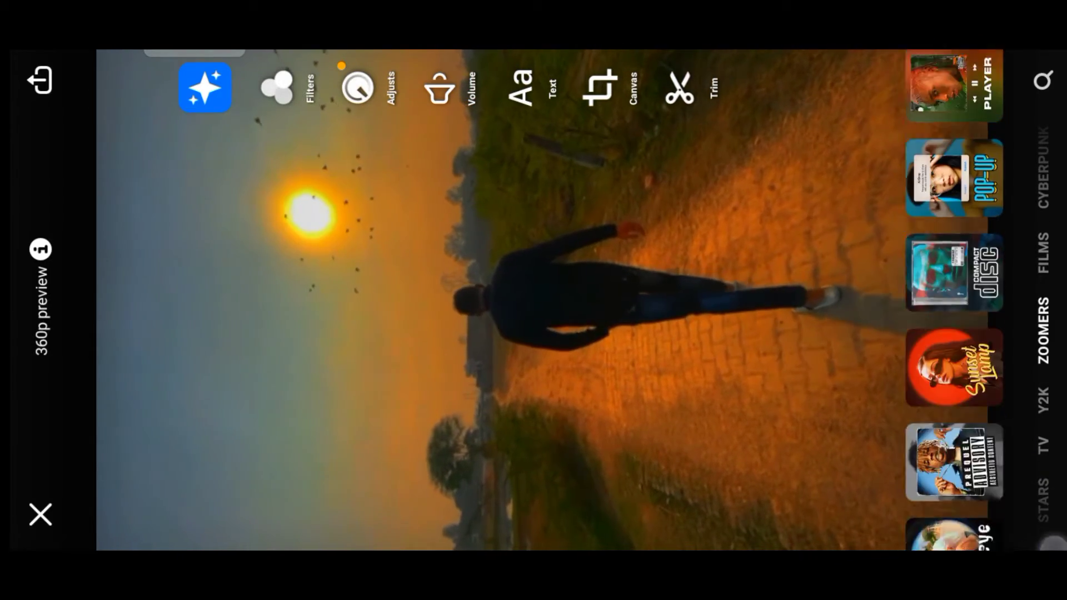
left_click_drag(1037, 545, 1037, 550)
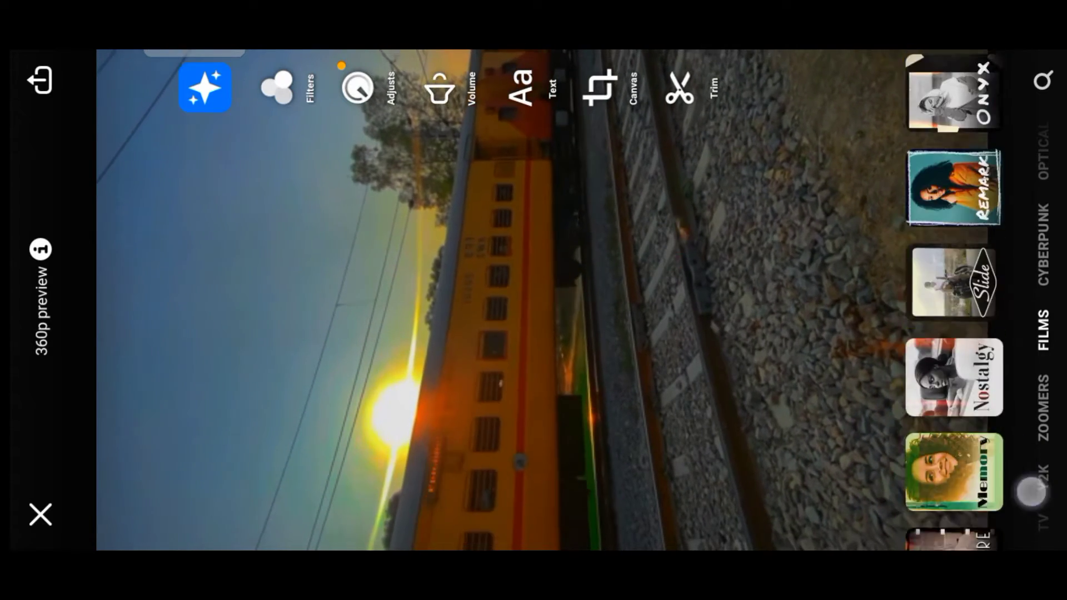
mouse_move(1031, 466)
left_mouse_down()
mouse_move(1039, 533)
mouse_move(1029, 545)
left_mouse_up()
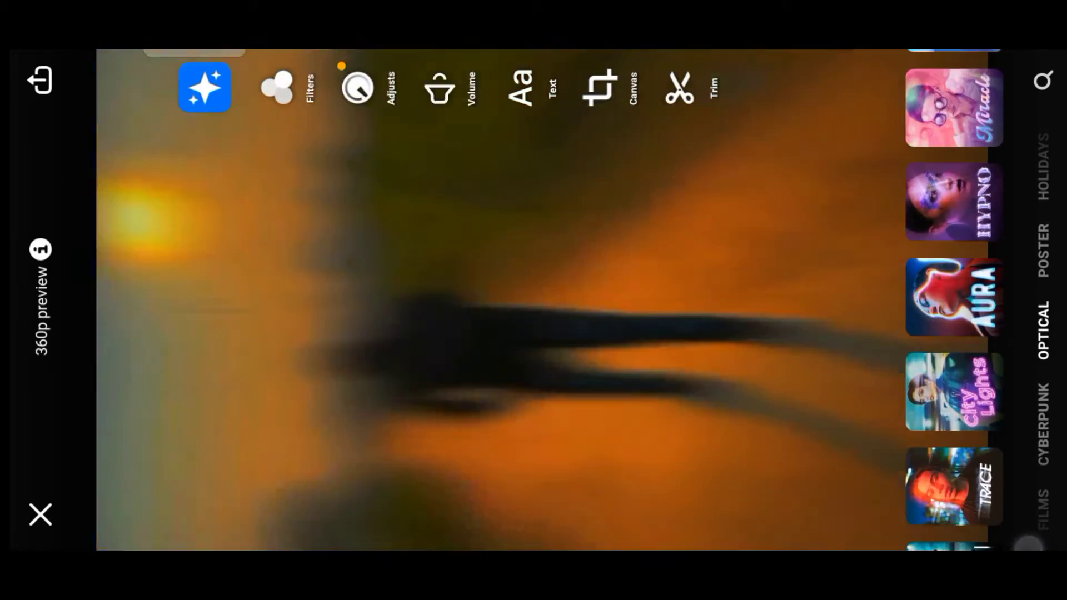
left_click_drag(998, 283, 997, 444)
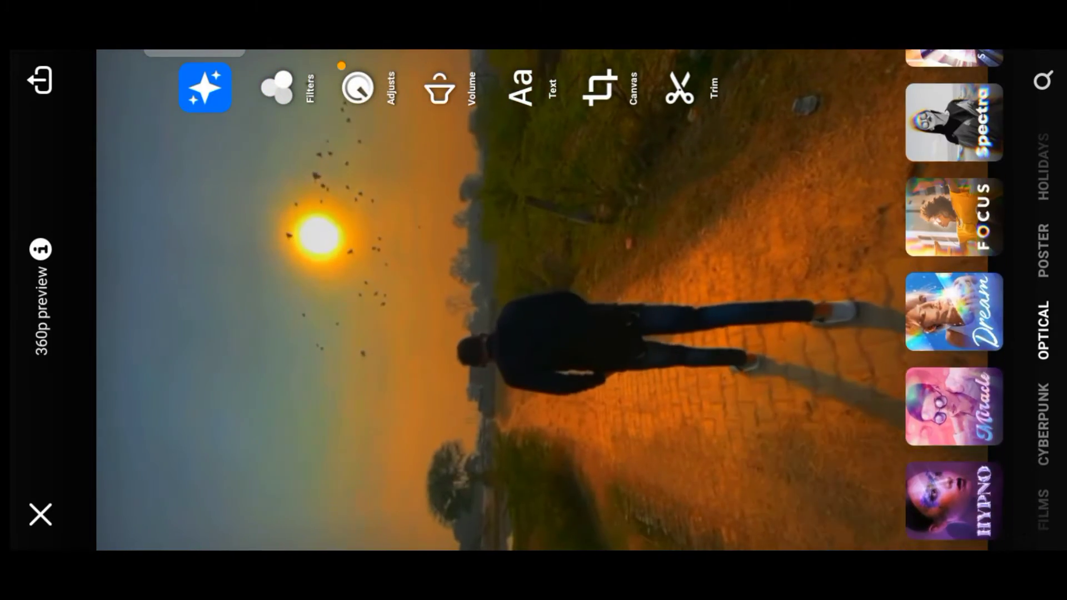
left_click(954, 351)
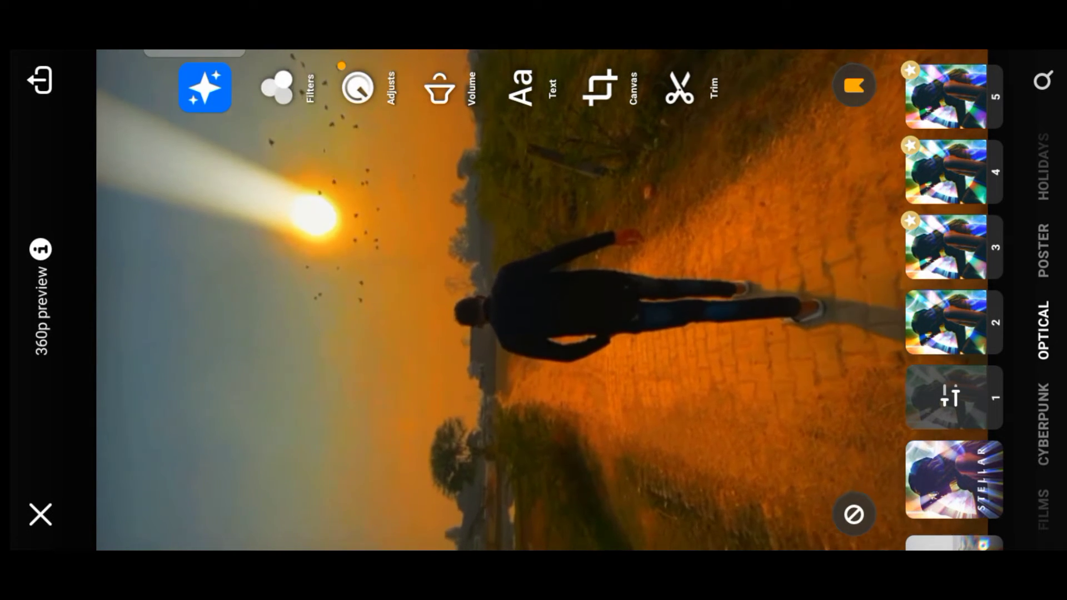
Reopen Adjusts and set the vignette strength to 47
left_click(358, 87)
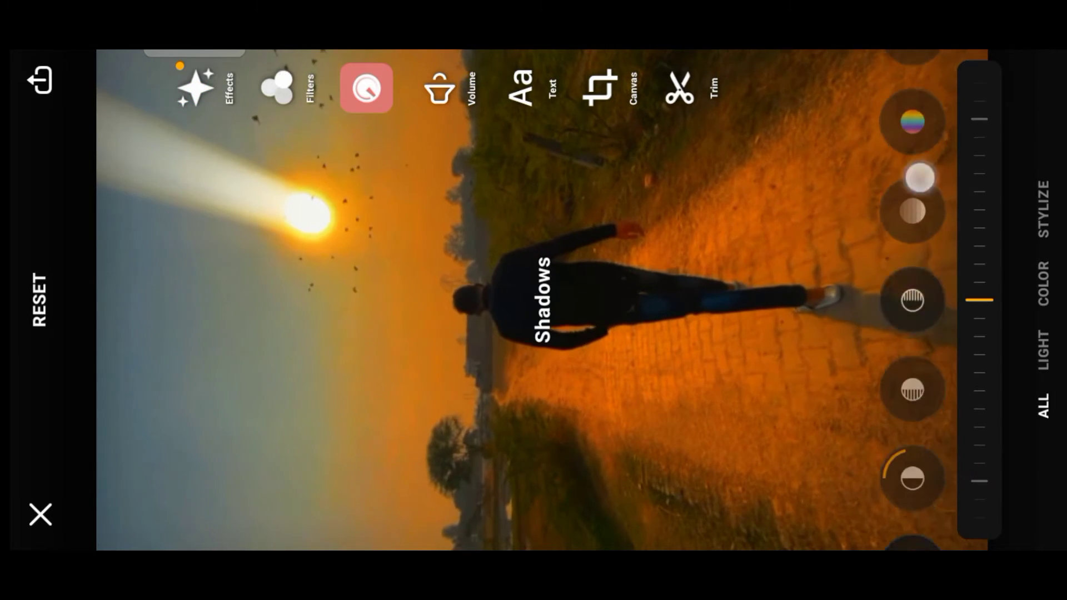
left_click_drag(945, 167, 965, 431)
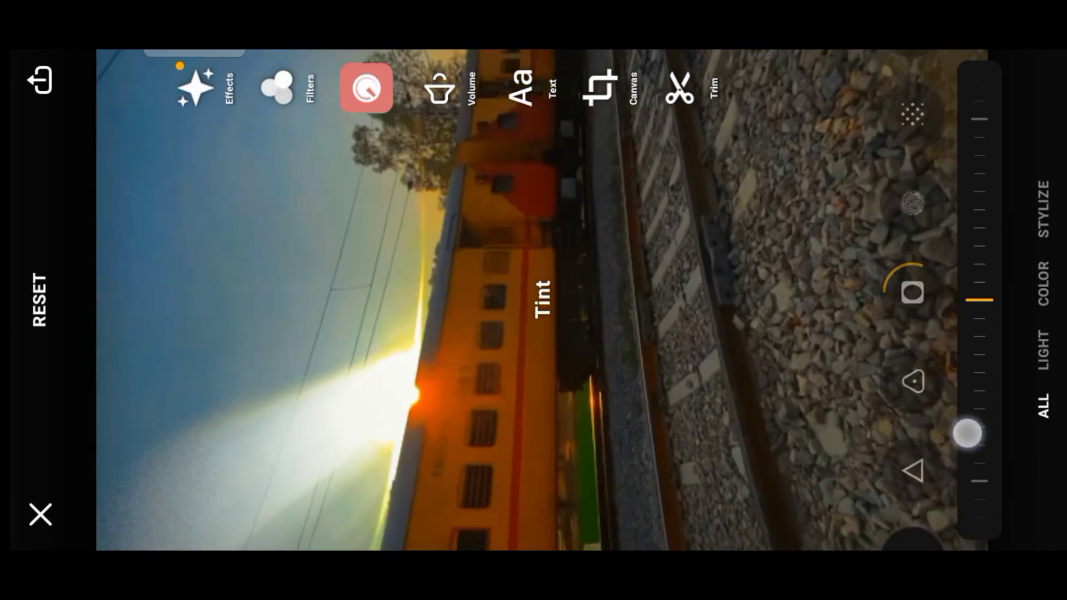
mouse_move(984, 219)
left_mouse_down()
mouse_move(1005, 280)
mouse_move(961, 407)
left_mouse_up()
mouse_move(956, 300)
left_mouse_down()
mouse_move(977, 434)
mouse_move(972, 174)
mouse_move(983, 100)
mouse_move(981, 422)
left_mouse_up()
Apply a fisheye distortion, easing it from -100 back to about -50
left_click_drag(980, 300, 979, 111)
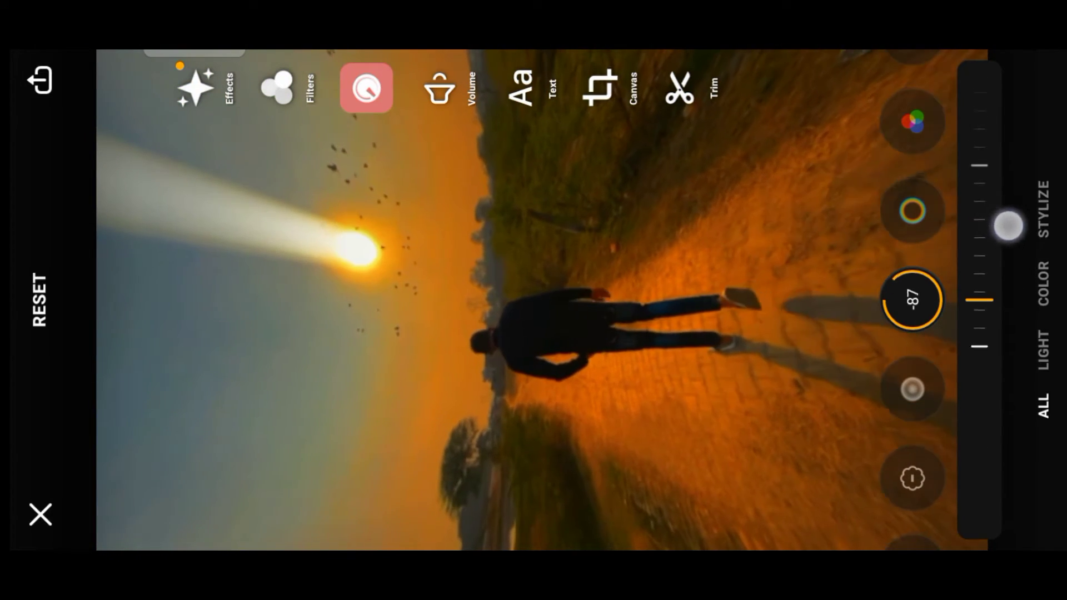
left_click_drag(1008, 226, 1034, 293)
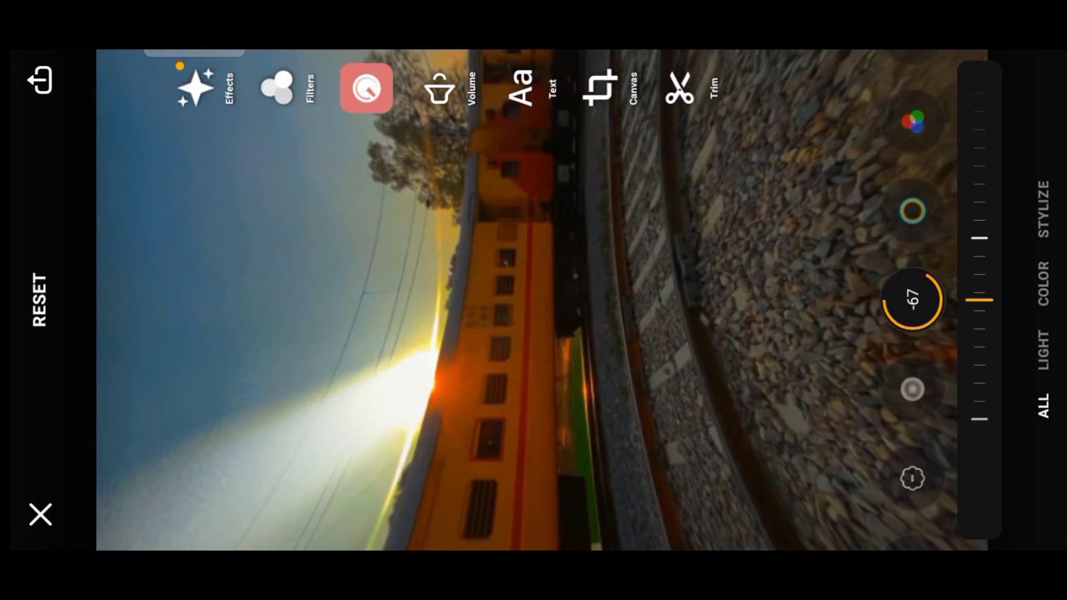
left_click_drag(1000, 216, 1019, 269)
Switch to the RGB split adjustment and raise it to 35
left_click_drag(912, 222, 912, 311)
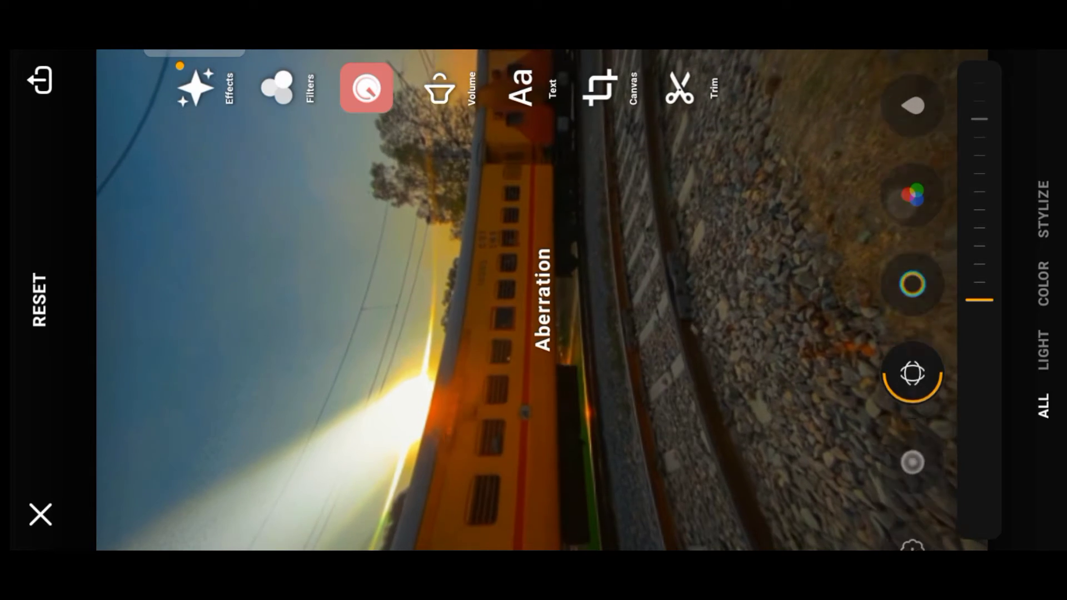
left_click(991, 281)
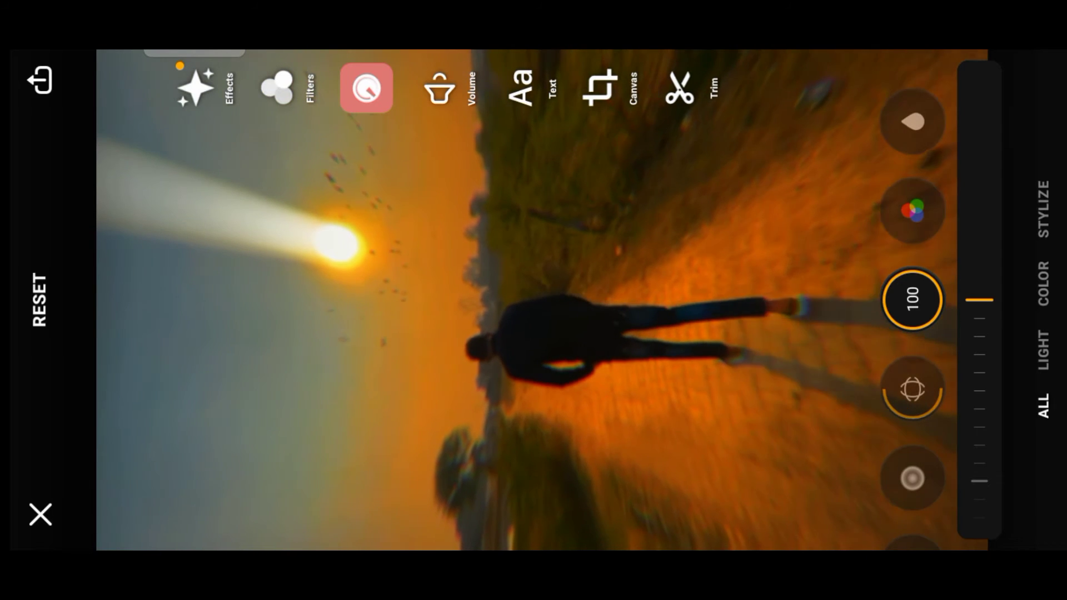
left_click(912, 211)
mouse_move(991, 185)
left_mouse_down()
mouse_move(993, 352)
mouse_move(1028, 414)
mouse_move(965, 290)
left_mouse_up()
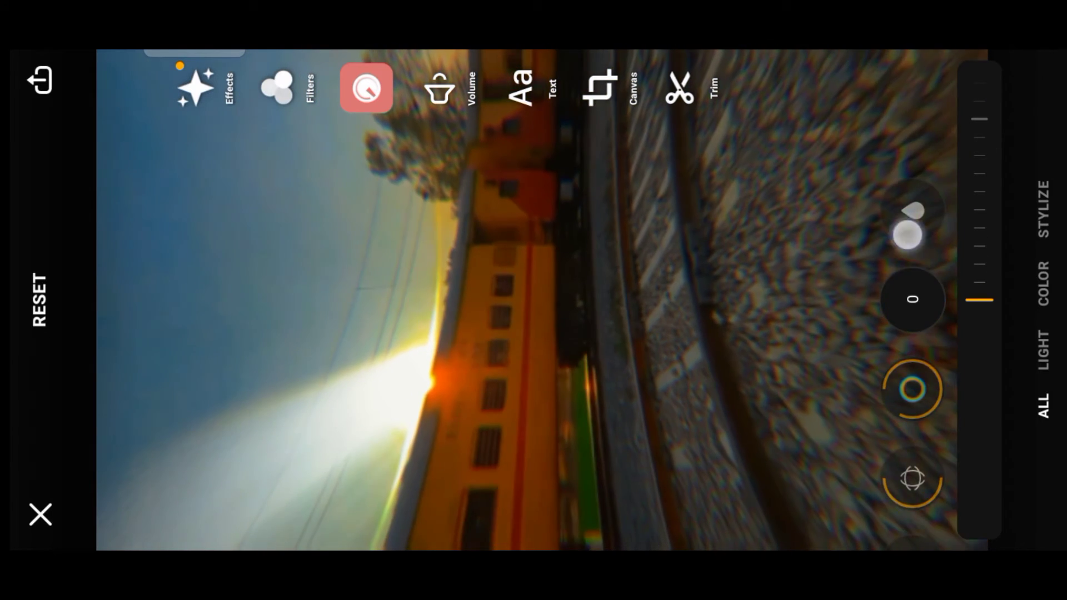
Cool the temperature to -100, set the next dial to 42 and lower saturation
left_click_drag(906, 234, 1015, 83)
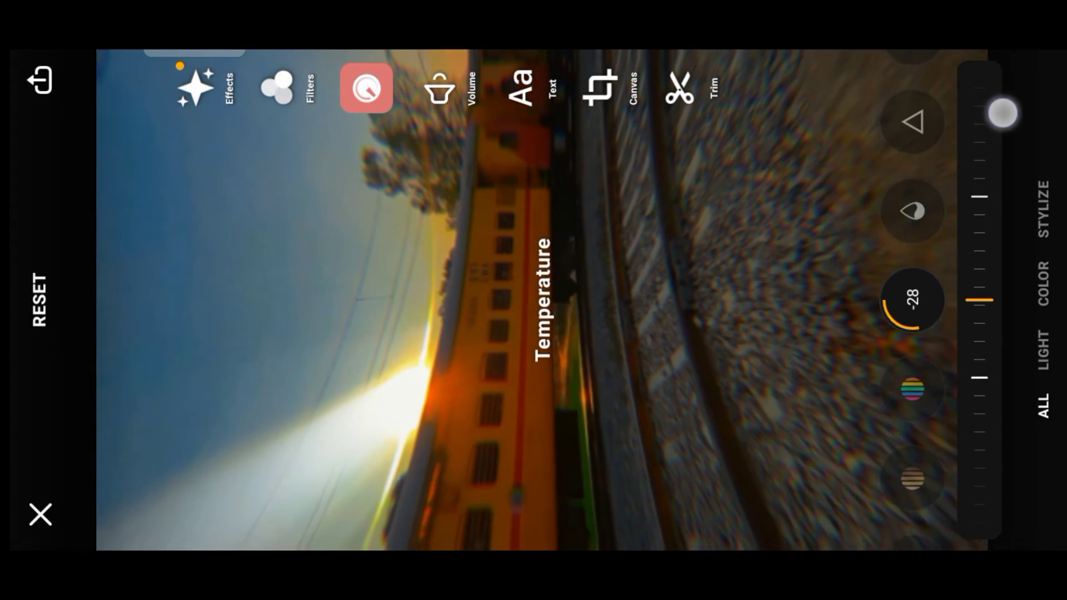
left_click_drag(979, 390, 980, 206)
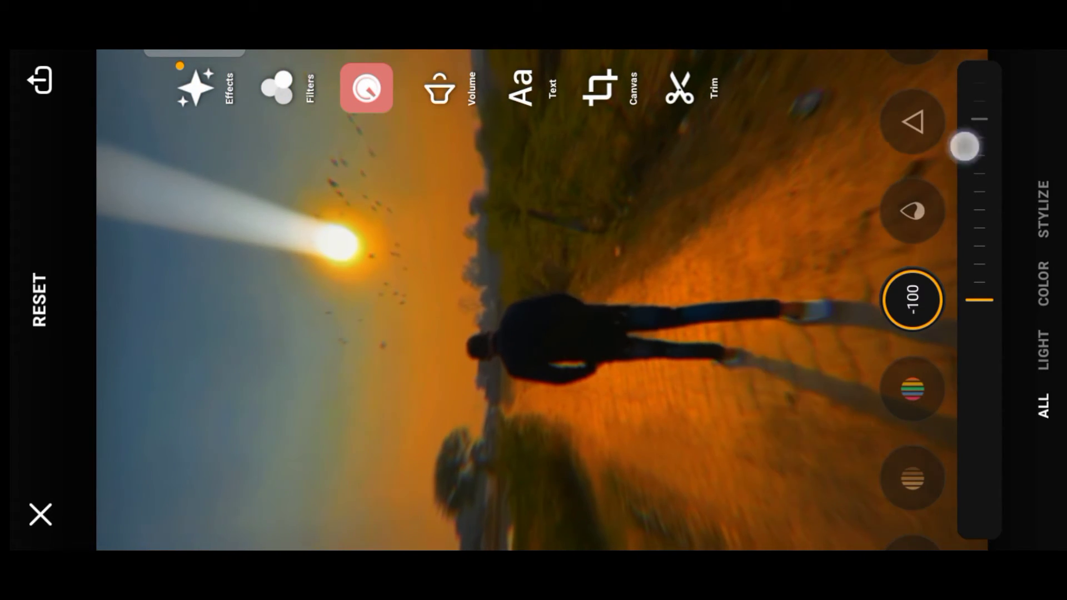
mouse_move(965, 146)
left_mouse_down()
mouse_move(967, 333)
mouse_move(929, 67)
left_mouse_up()
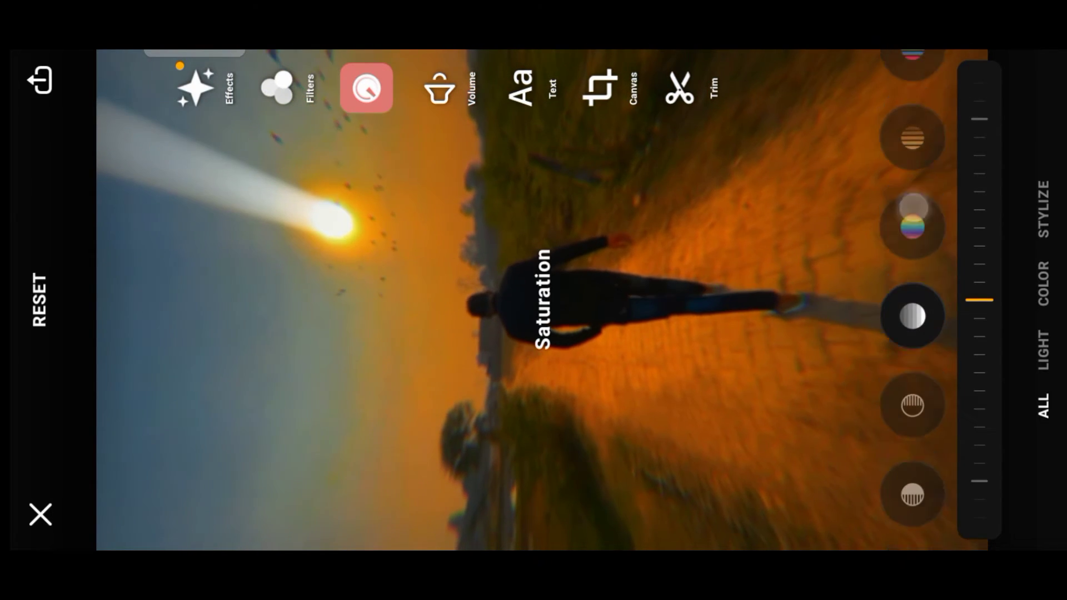
left_click_drag(997, 381, 997, 356)
mouse_move(1009, 117)
left_mouse_down()
mouse_move(1027, 127)
mouse_move(1024, 179)
left_mouse_up()
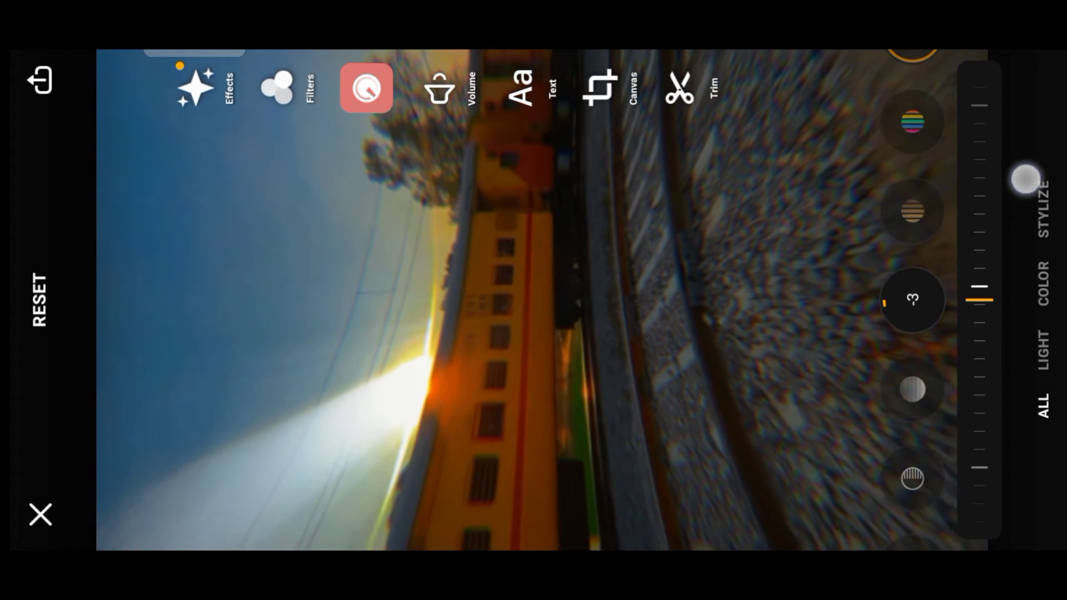
left_click_drag(936, 265, 917, 139)
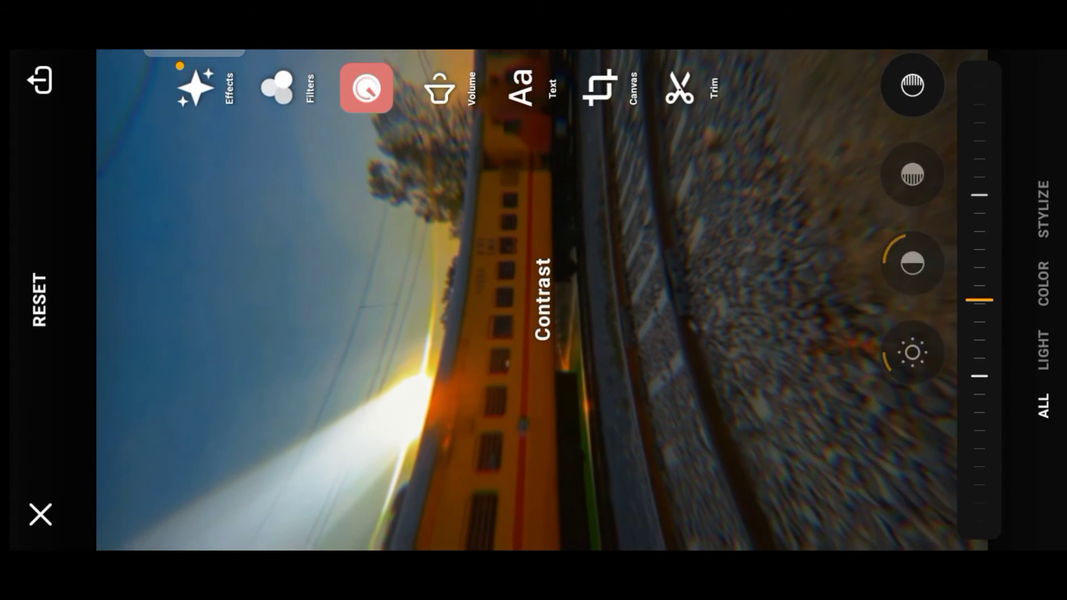
left_click(300, 89)
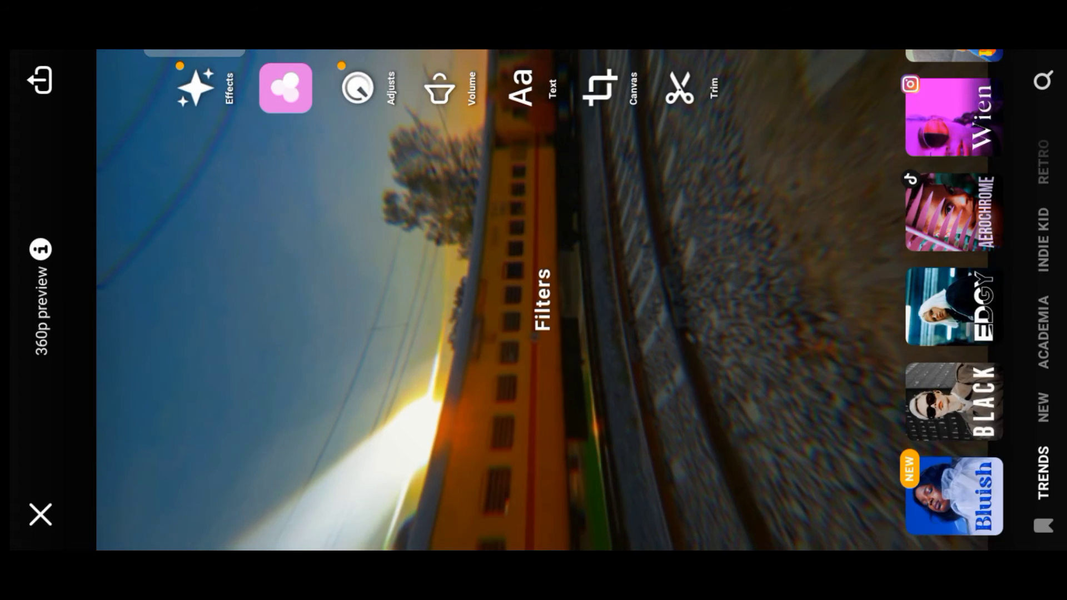
Apply the bookmarked Tangerine #1 filter at strength 4 and confirm it
mouse_move(956, 166)
left_mouse_down()
mouse_move(1009, 381)
mouse_move(1022, 382)
left_mouse_up()
left_click(1007, 353)
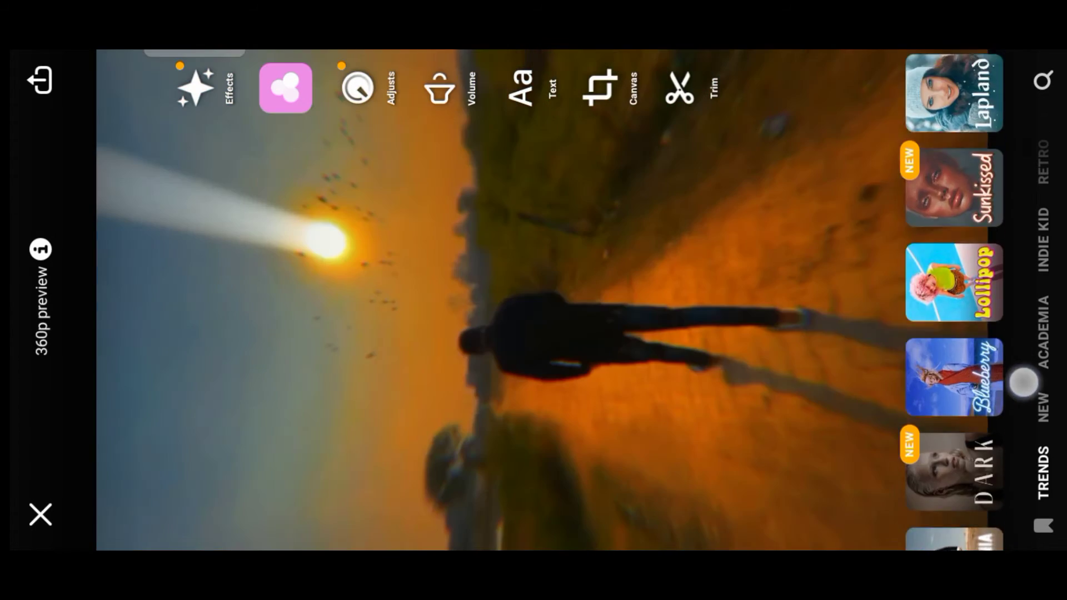
left_click_drag(954, 222, 954, 311)
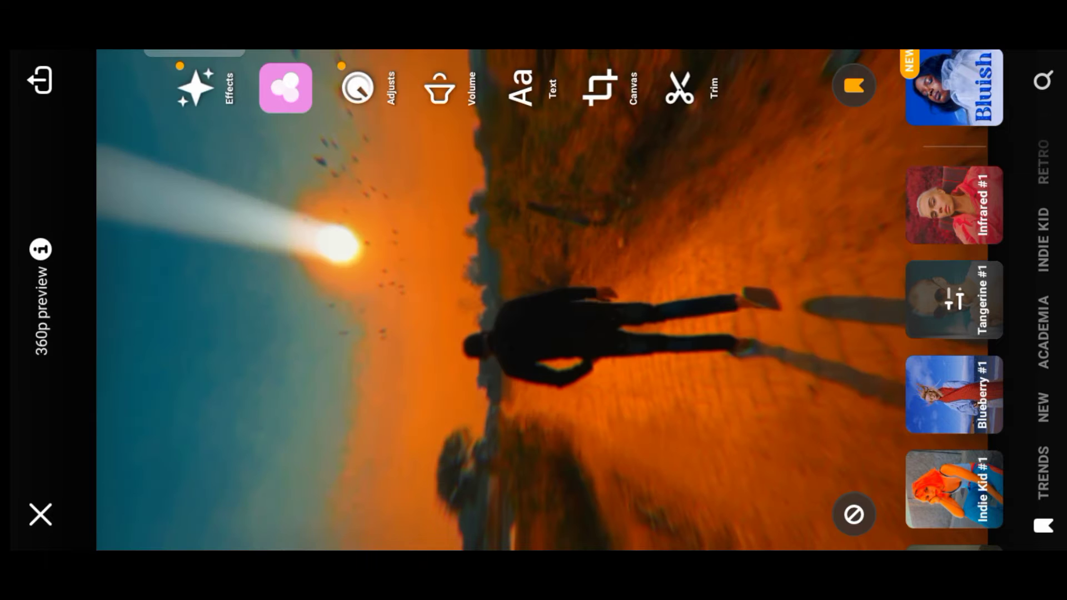
left_click(992, 318)
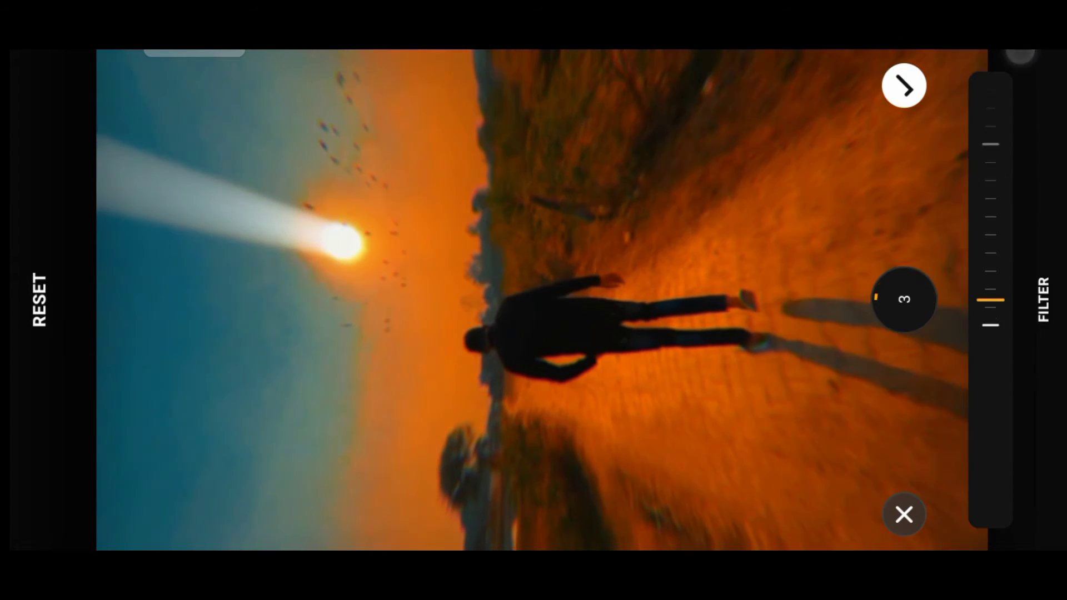
left_click_drag(990, 333, 991, 308)
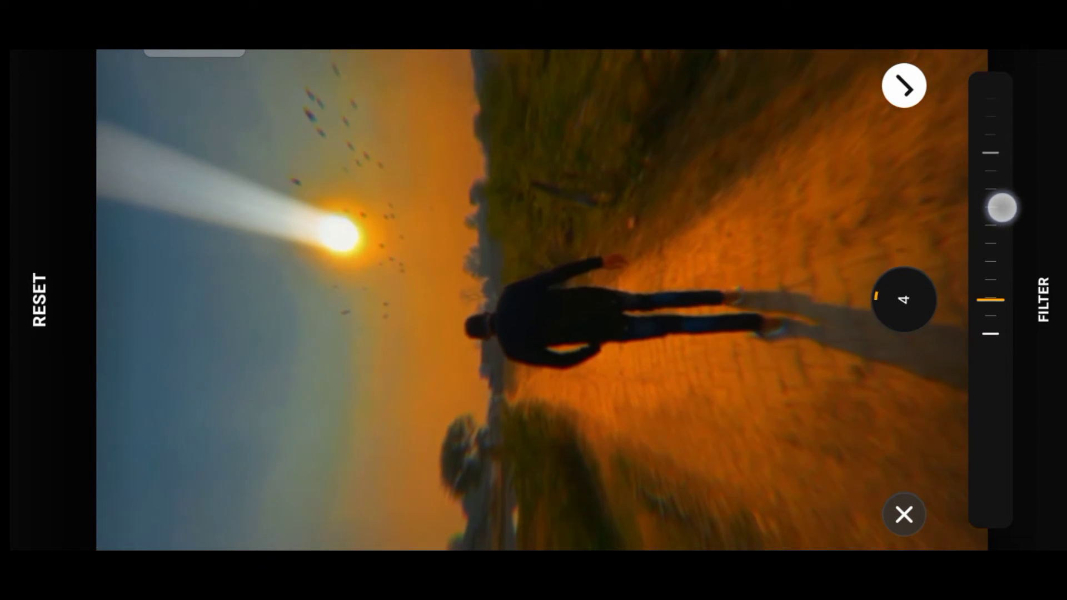
left_click(904, 85)
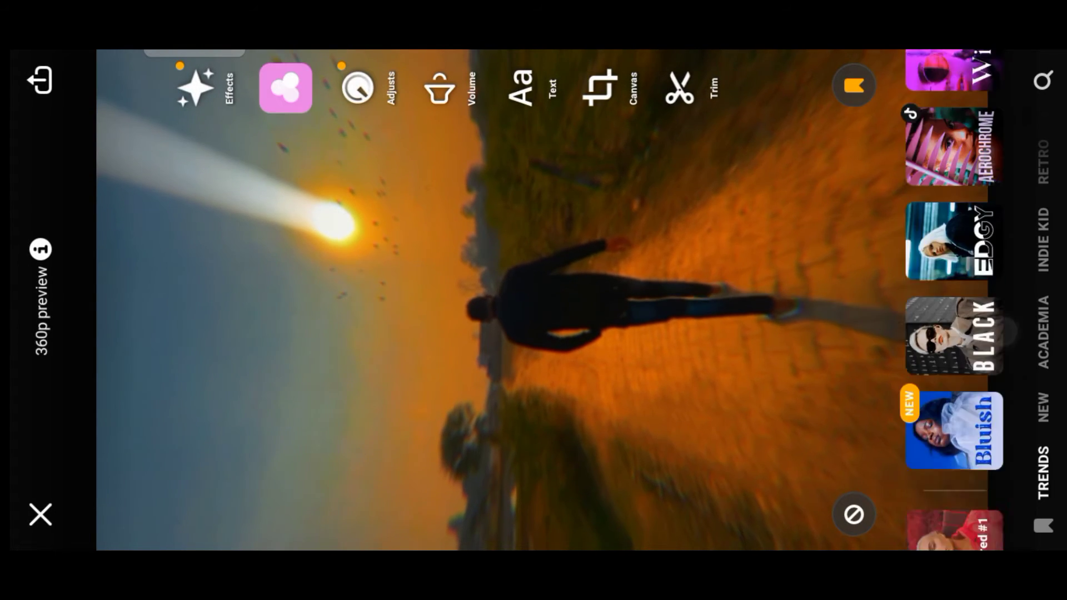
left_click_drag(989, 117, 989, 501)
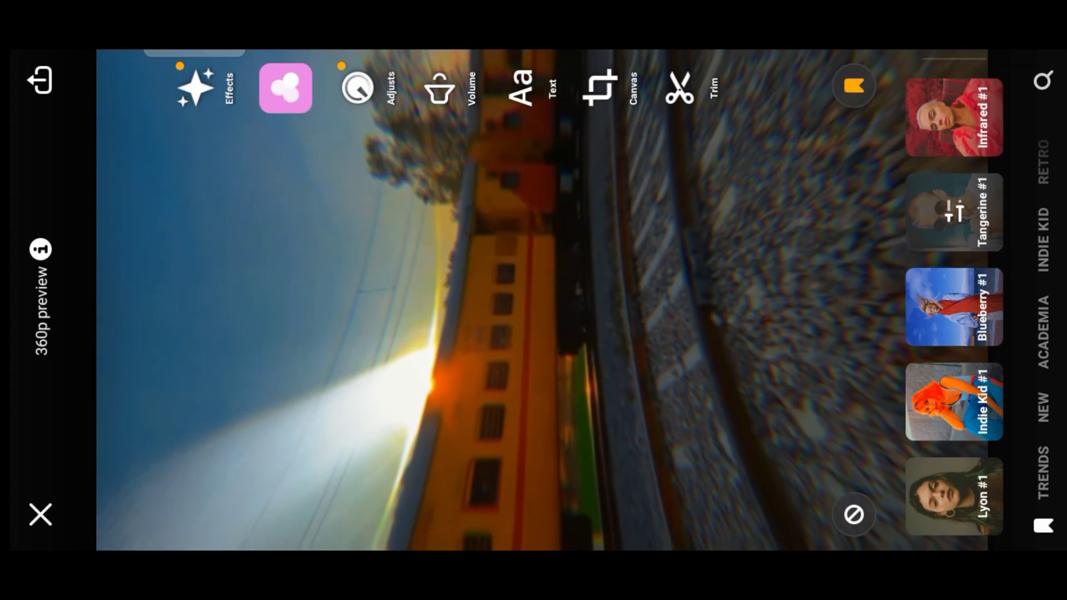
Add a caption using the first Subtitles text style
left_click(533, 89)
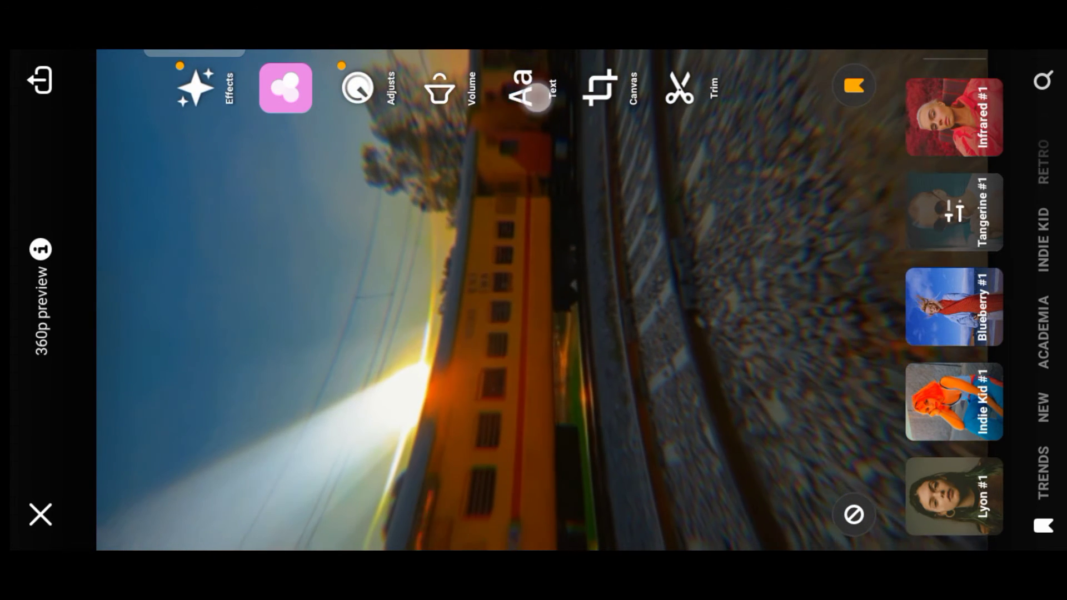
left_click(955, 497)
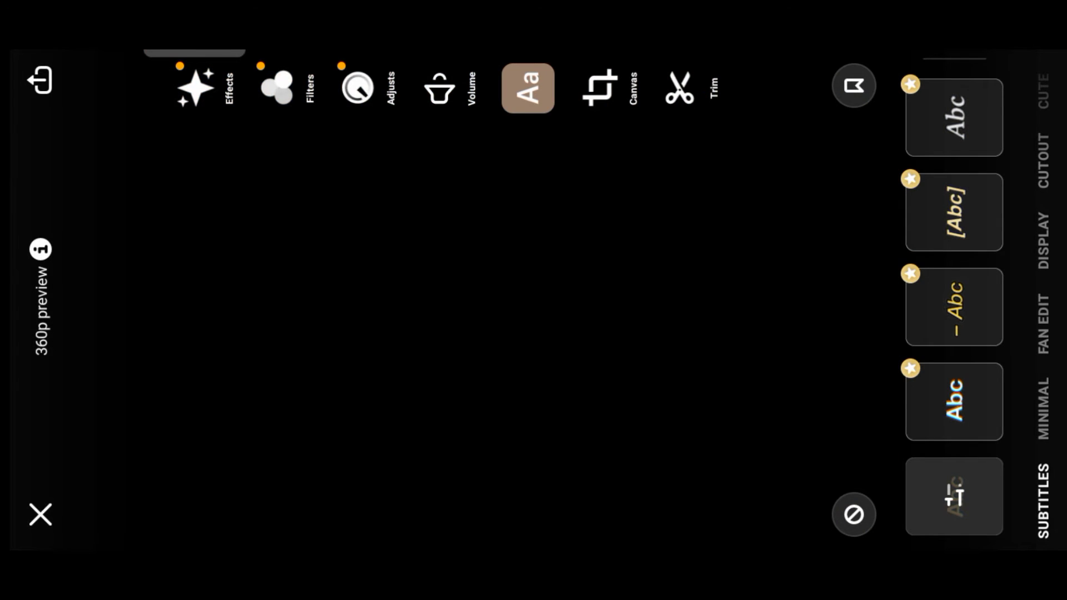
left_click(957, 477)
Replace the sample caption text with 'YD AESTHETIC'
left_click(995, 251)
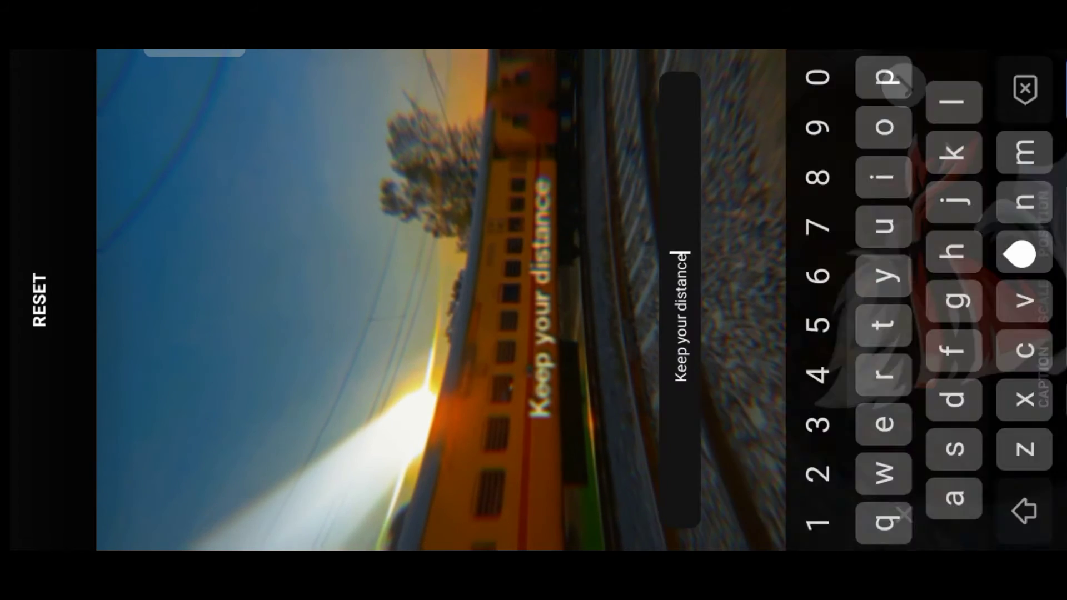
double_click(935, 522)
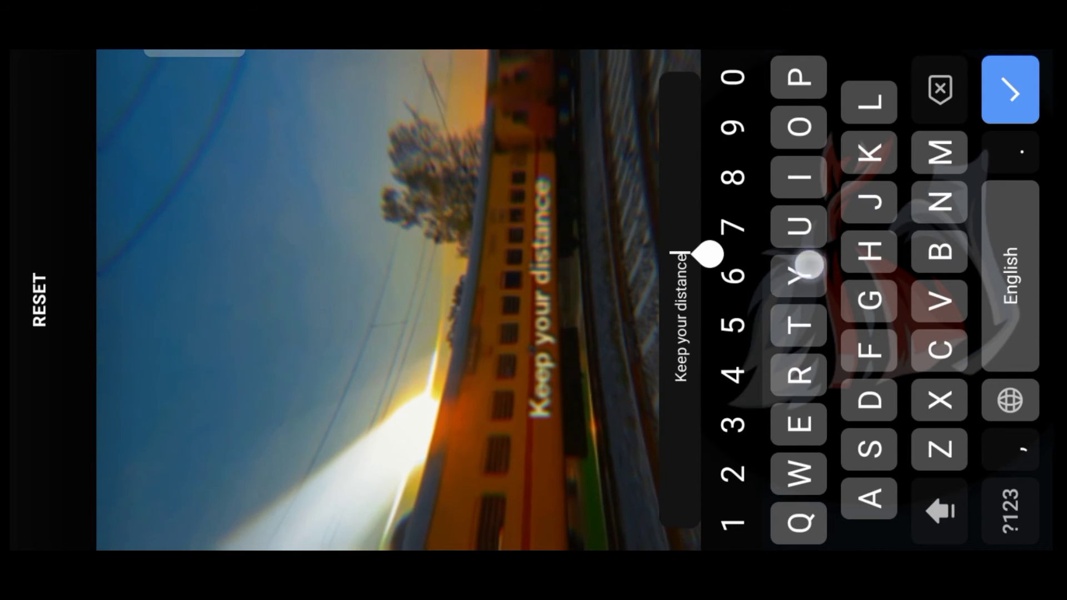
type("YD")
left_click(985, 92)
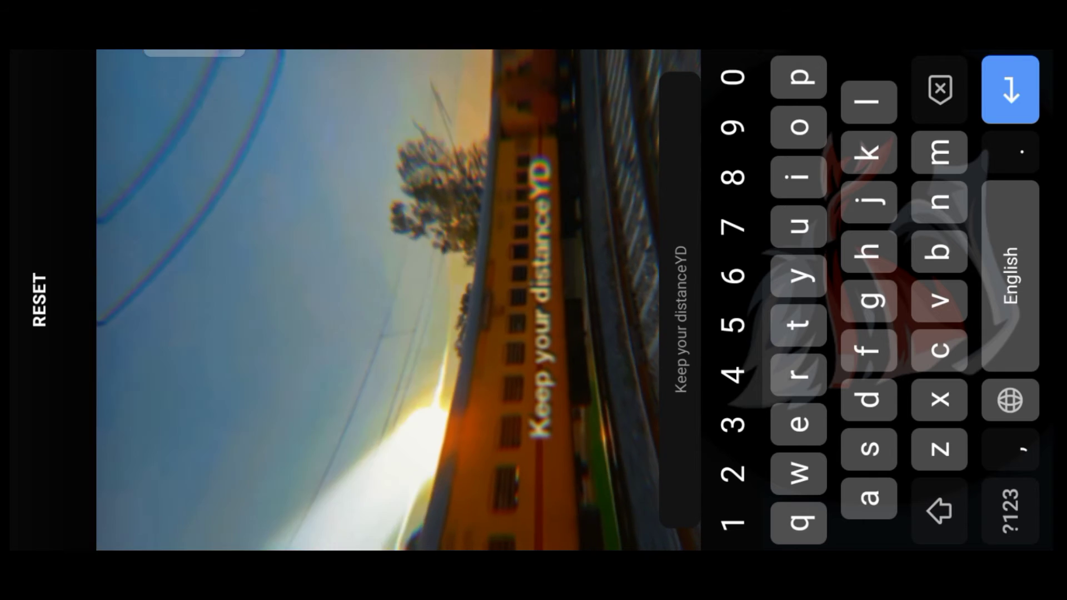
left_click(670, 255)
key("BackSpace")
key("BackSpace")
key("BackSpace")
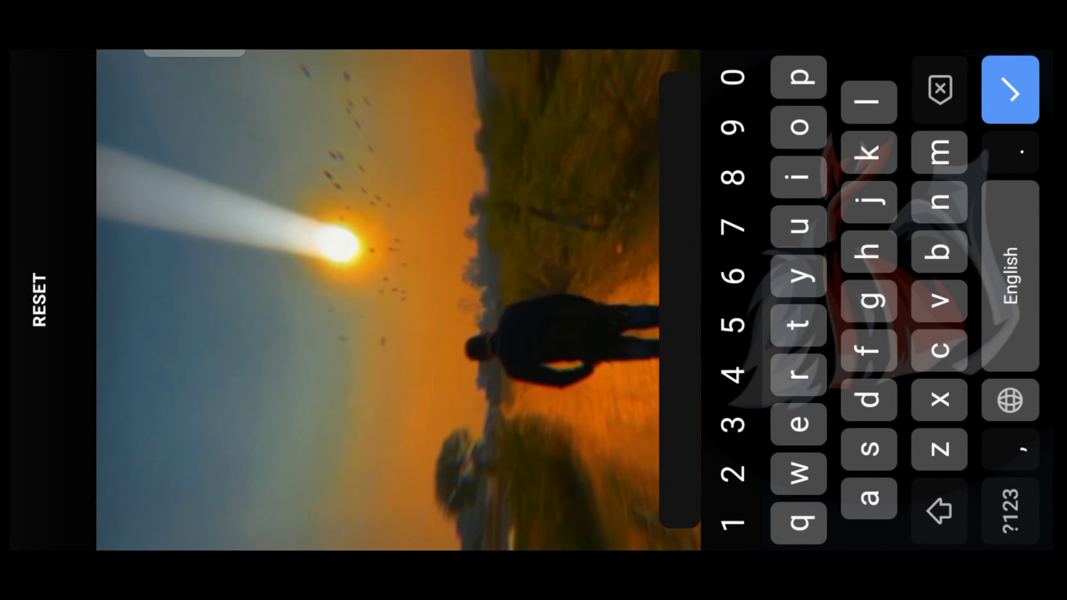
type("YD A")
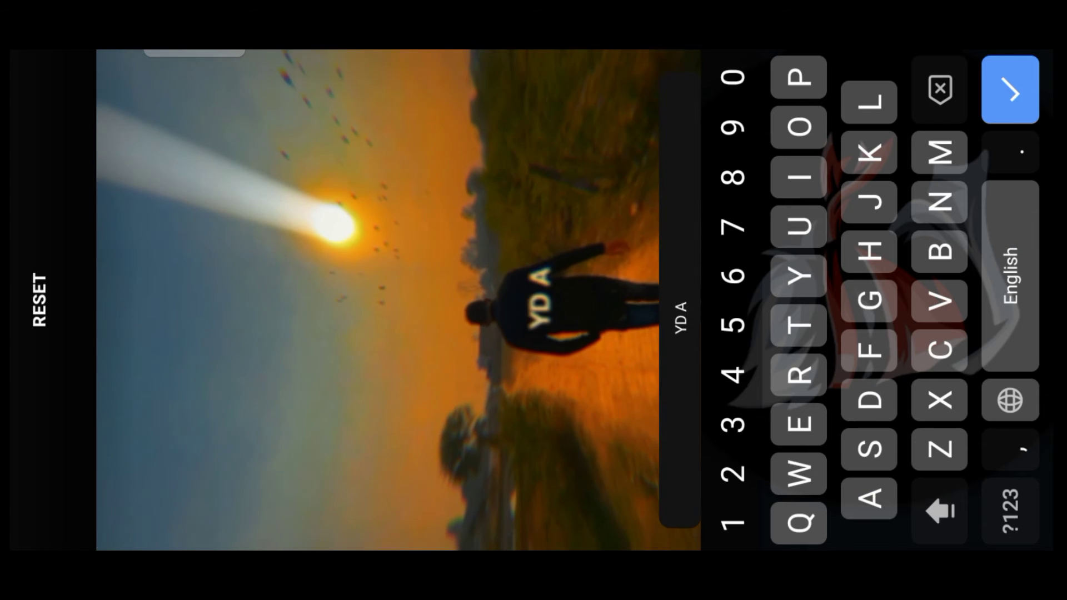
type("ESTHE")
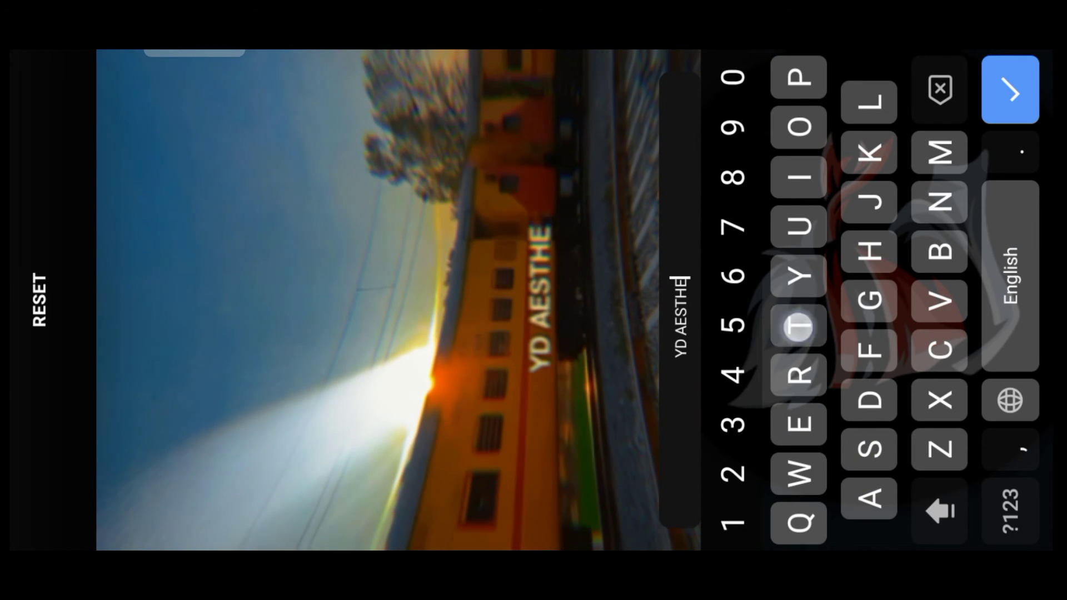
type("TIC")
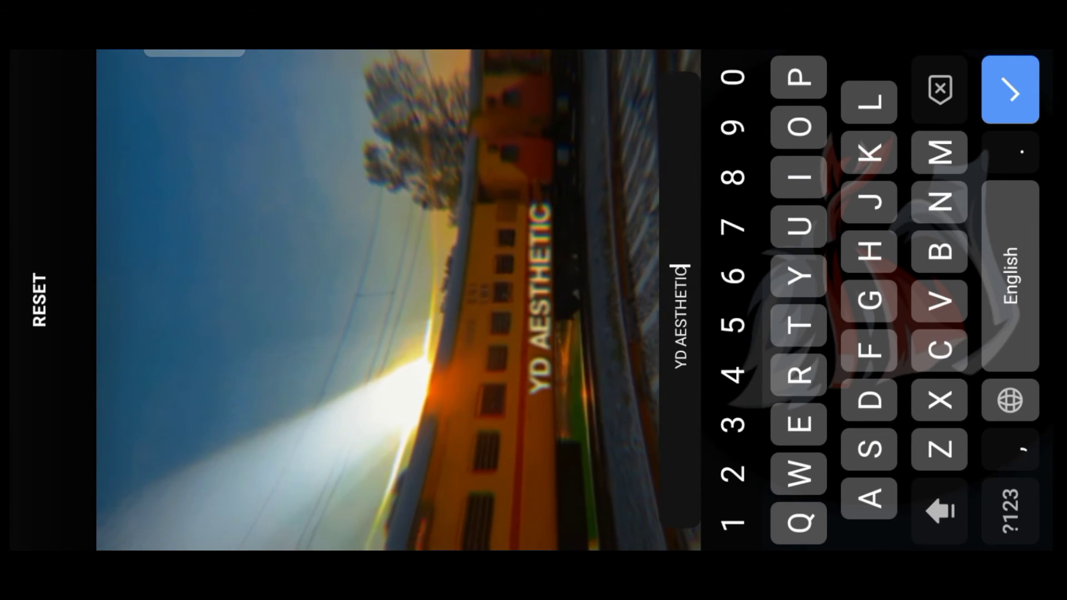
key("Return")
Move the YD AESTHETIC caption to position 21 and shrink it to scale 42
left_click(1044, 223)
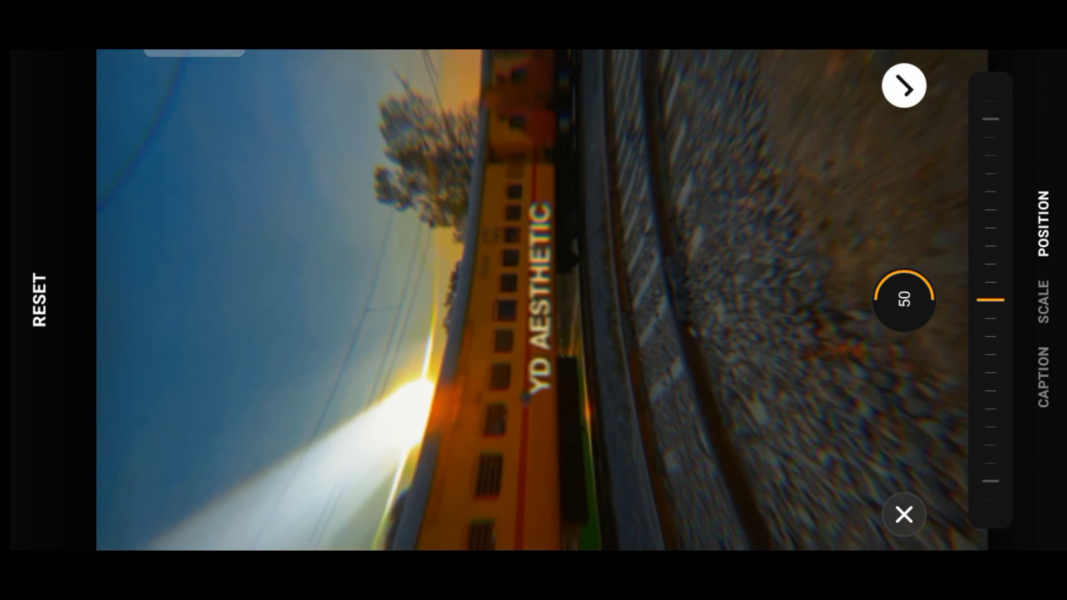
mouse_move(991, 293)
left_mouse_down()
mouse_move(1033, 90)
mouse_move(1010, 178)
mouse_move(1016, 157)
left_mouse_up()
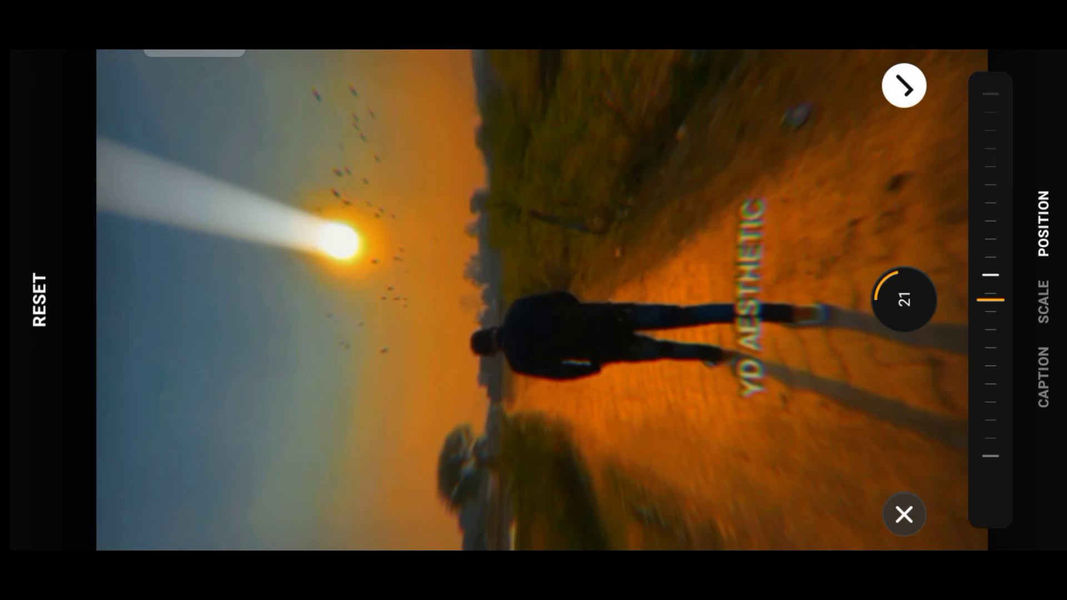
left_click(1044, 302)
mouse_move(1039, 302)
left_mouse_down()
mouse_move(1020, 404)
mouse_move(1019, 93)
left_mouse_up()
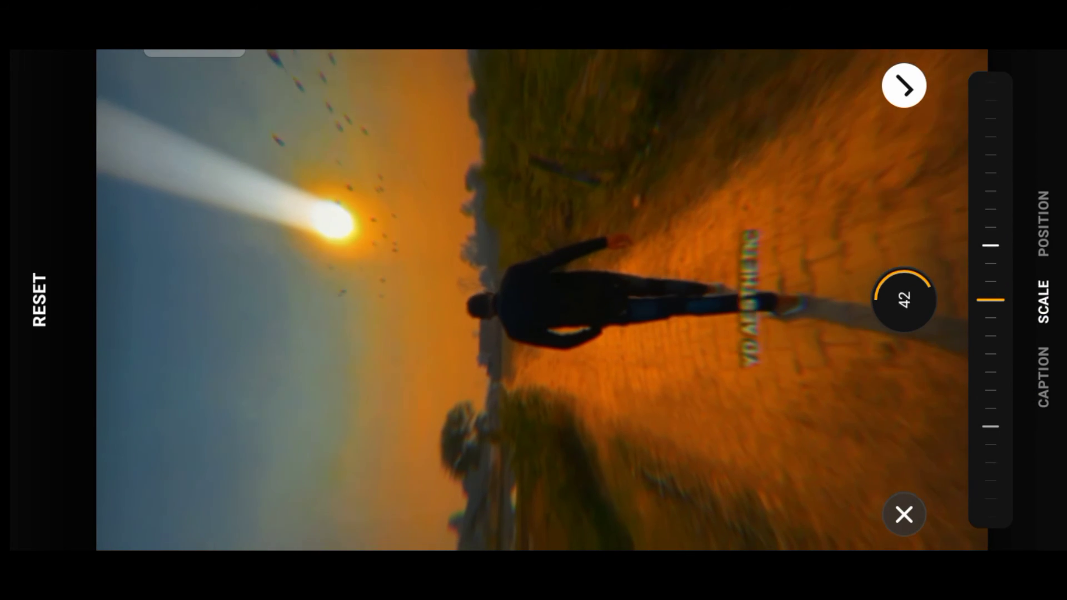
left_click(1044, 377)
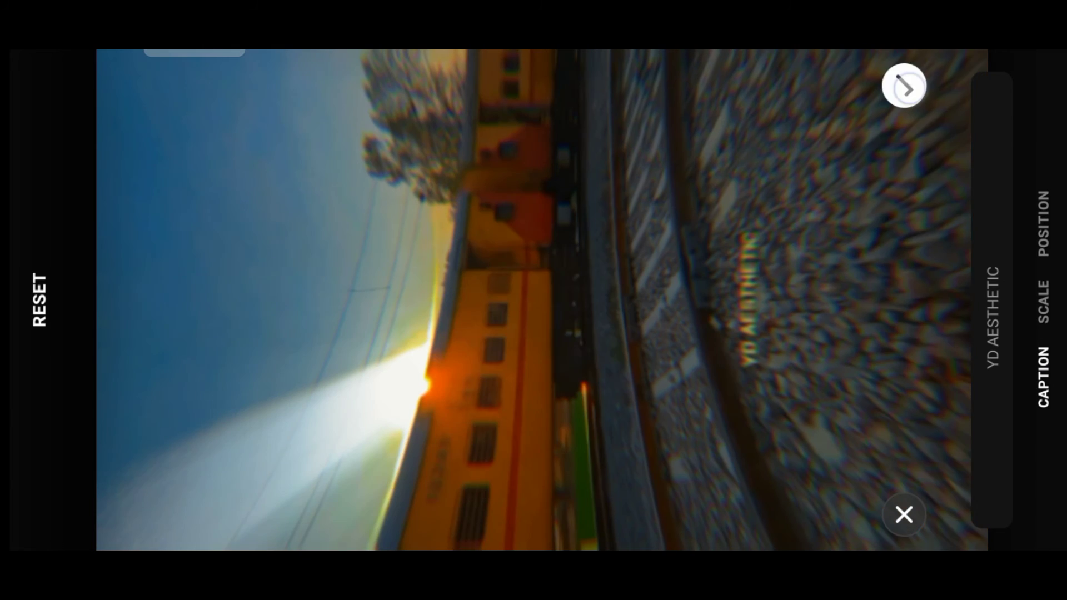
left_click(904, 86)
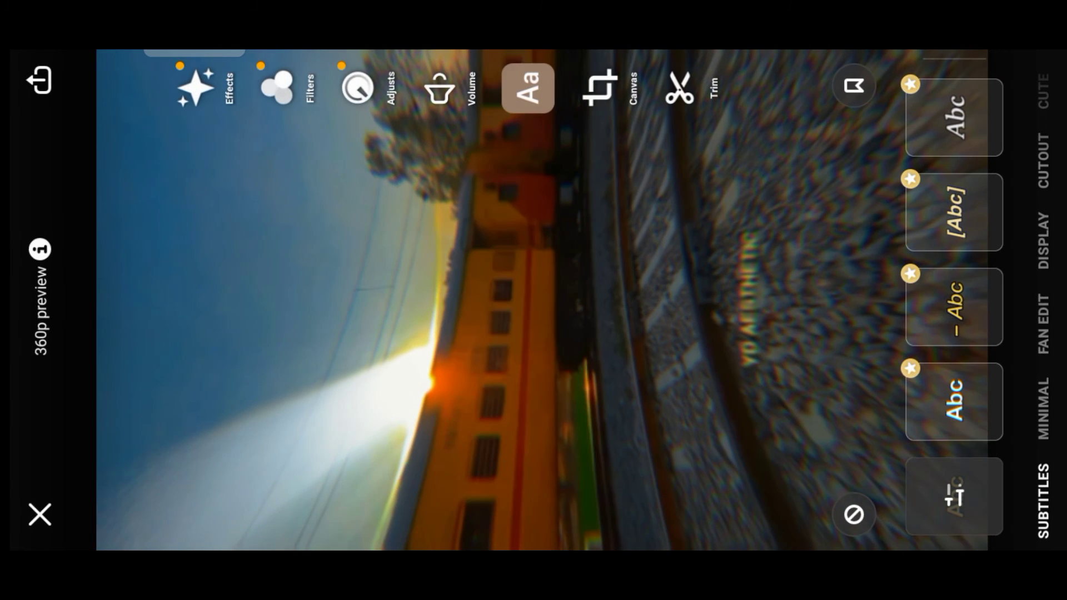
Export the edited video and reach its Save video and share screen
left_click(40, 80)
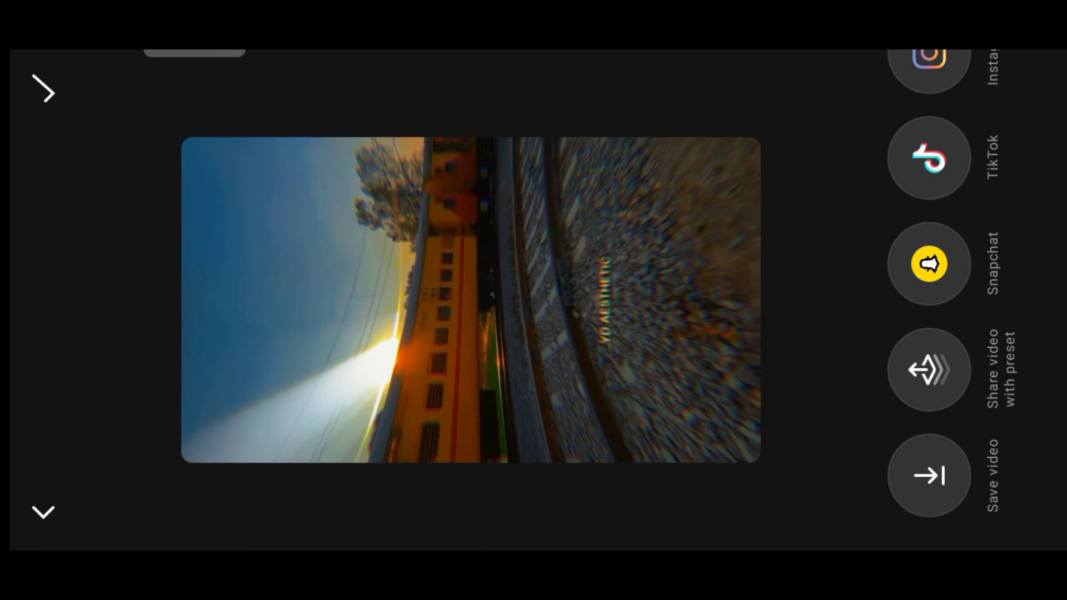
left_click(32, 464)
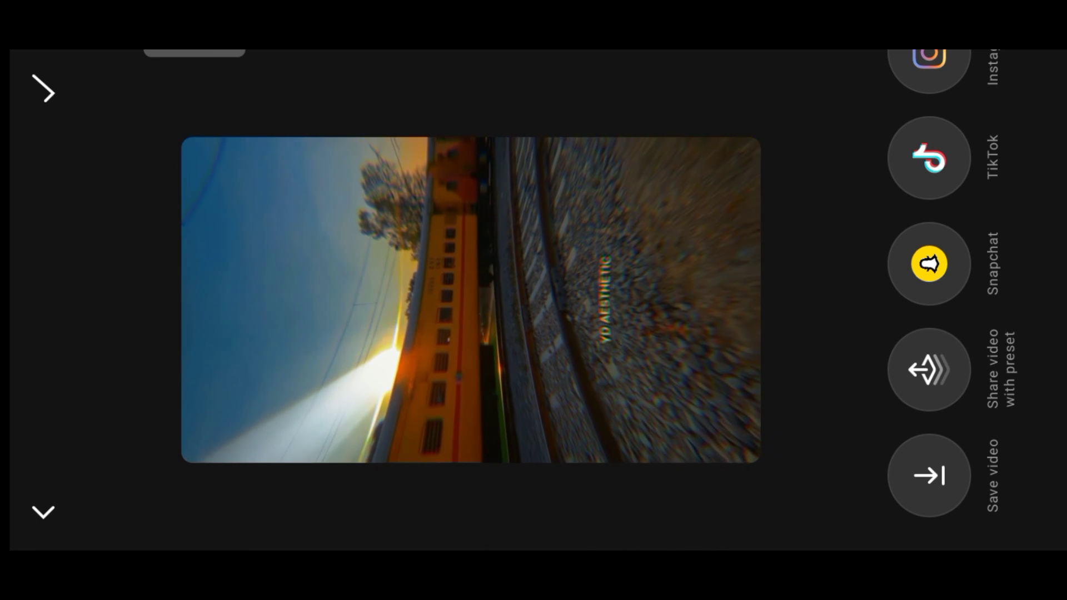